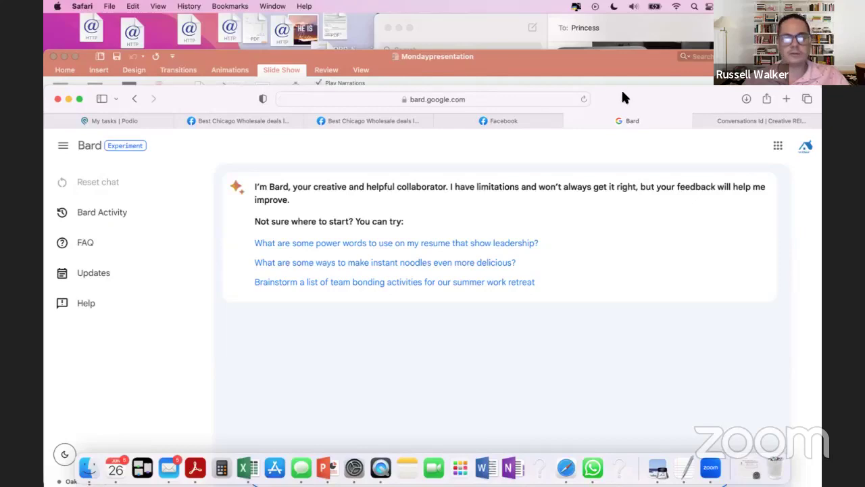
- Reposition the Bard browser window higher on the screen so that the whole prompt field is in view
drag(621, 92, 608, 60)
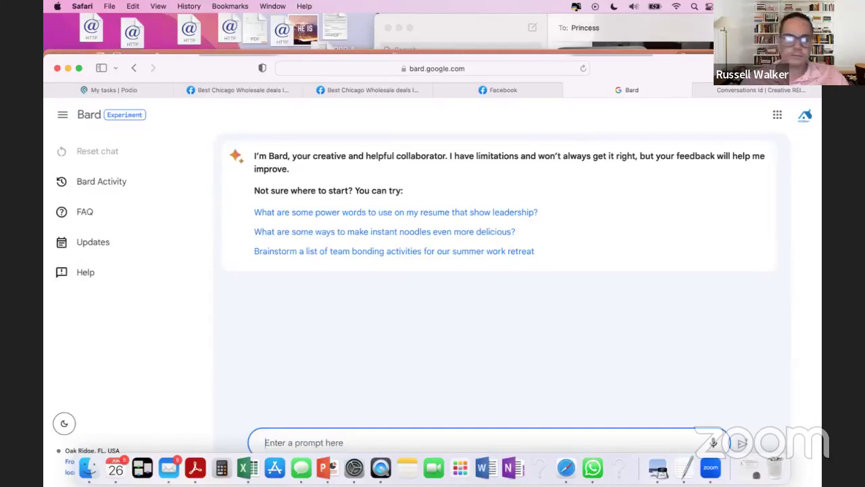
drag(602, 66, 598, 58)
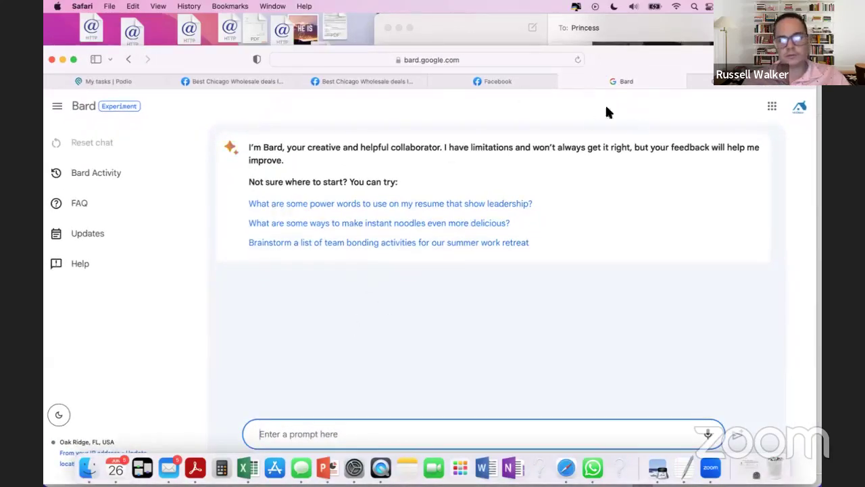
drag(593, 57, 598, 27)
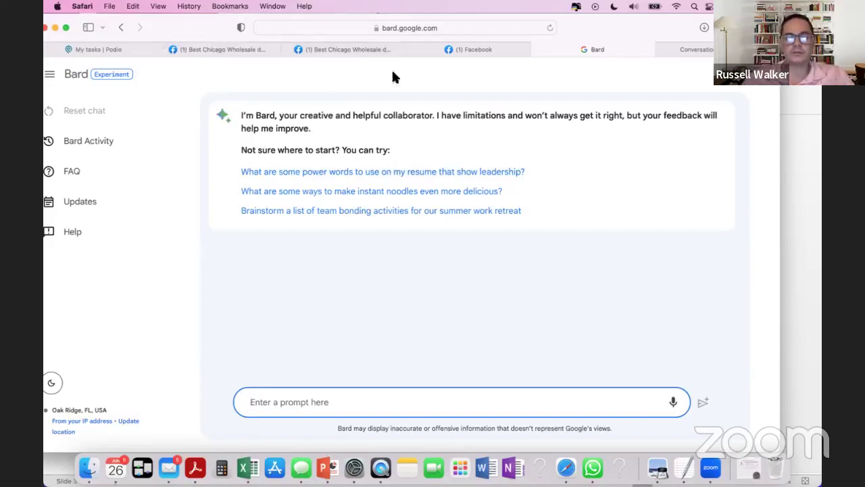
double_click(178, 29)
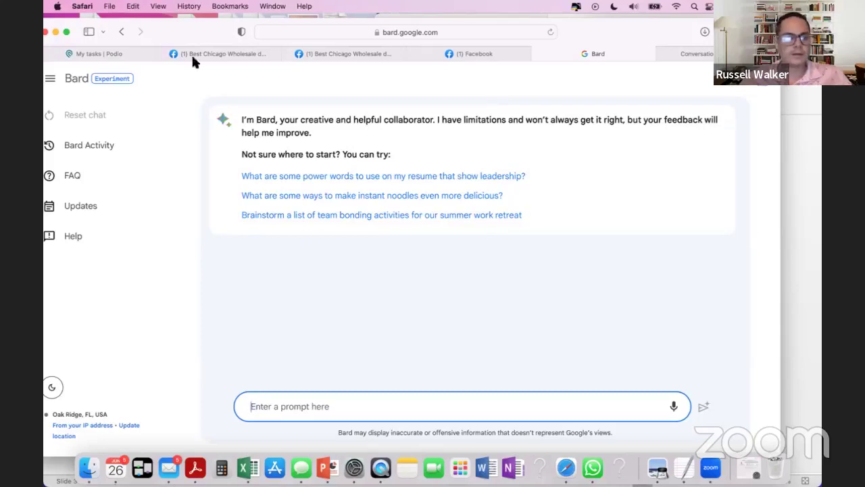
drag(189, 27, 186, 33)
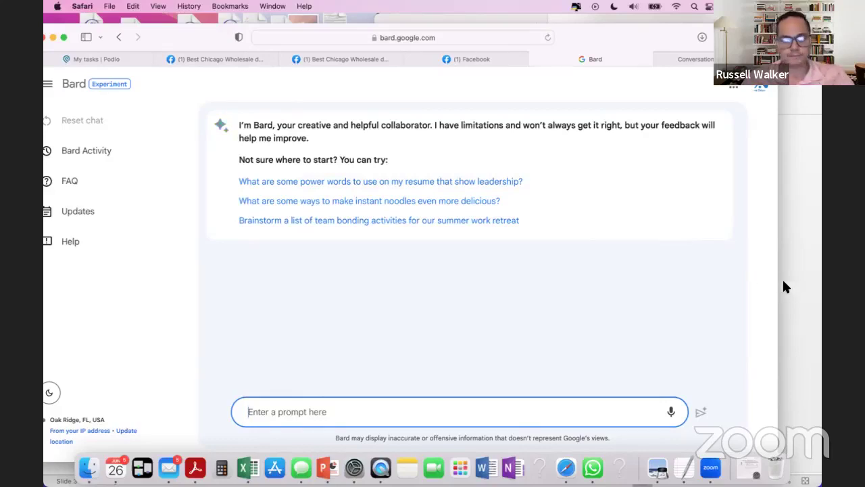
- Switch to the Mondaypresentation window in PowerPoint and bring its "How to use AI" slide to the front
click(801, 267)
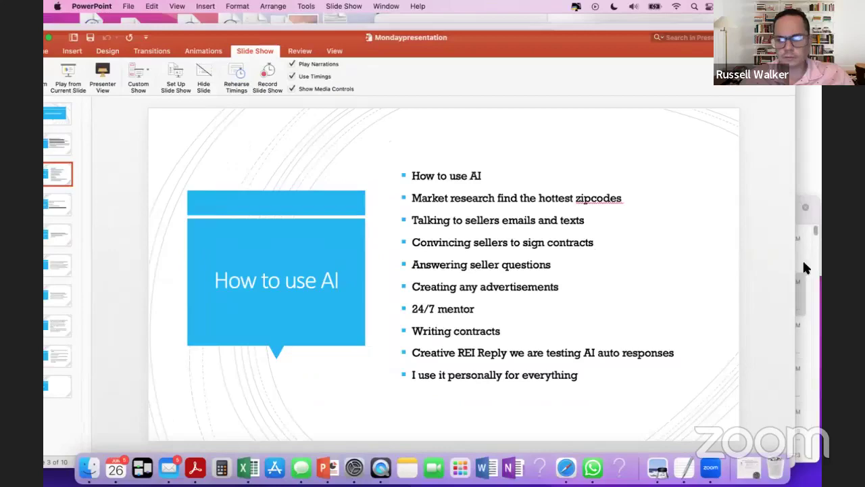
click(805, 215)
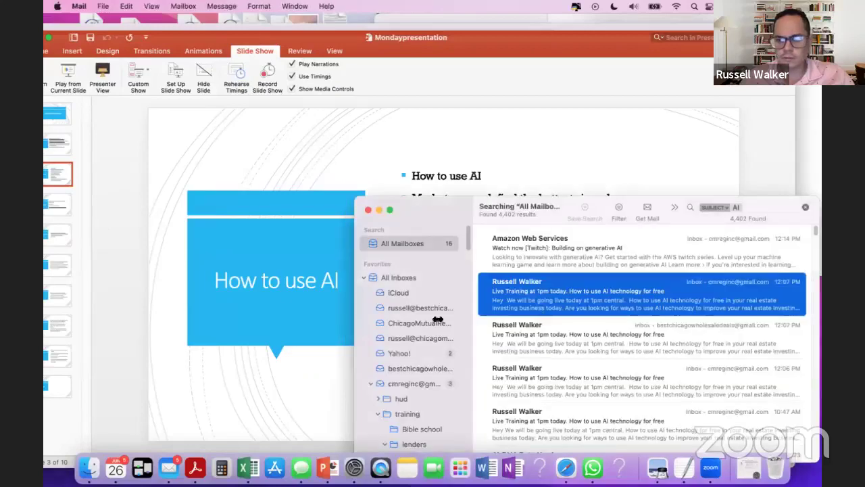
click(287, 291)
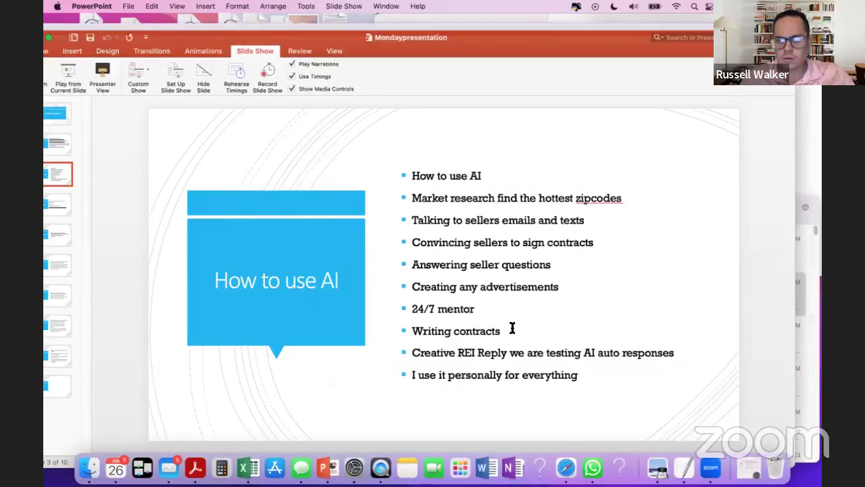
click(808, 217)
click(304, 280)
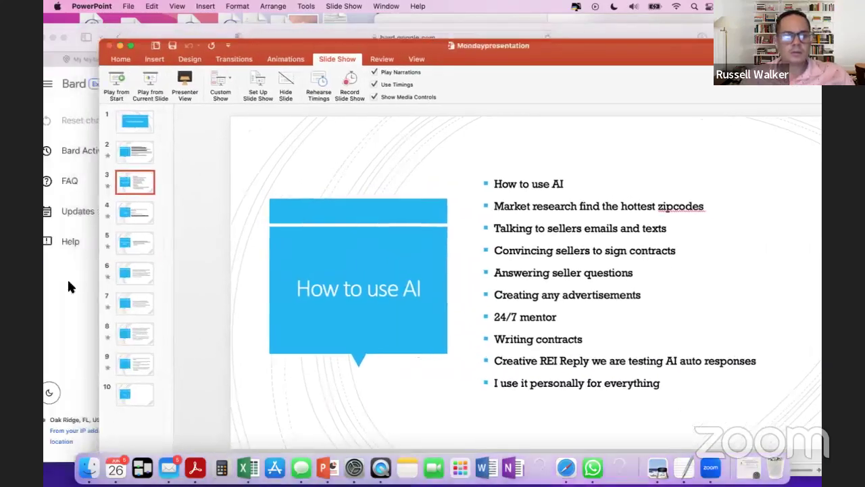
- Switch to Bard in Safari and begin a prompt with "Chicago IL where are the most"
click(68, 286)
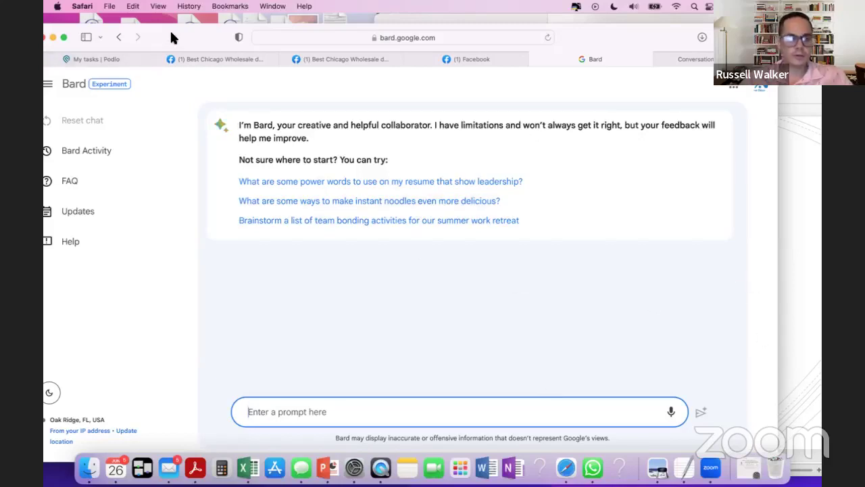
mouse_move(200, 62)
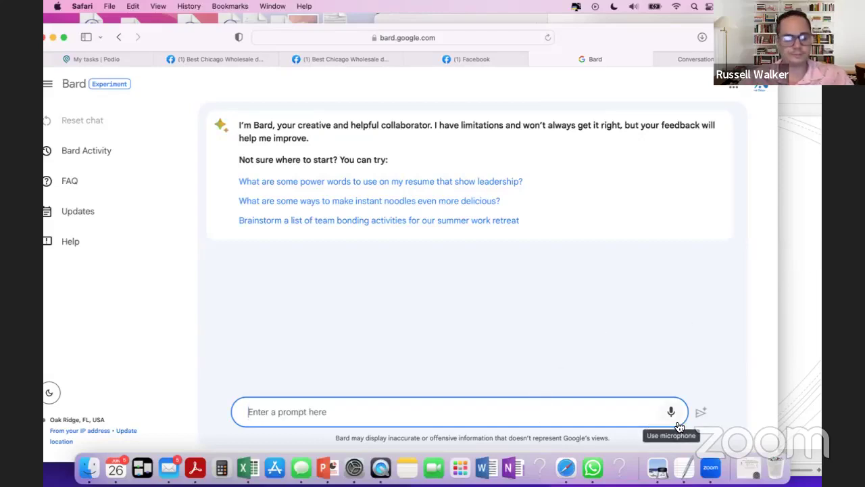
text(C)
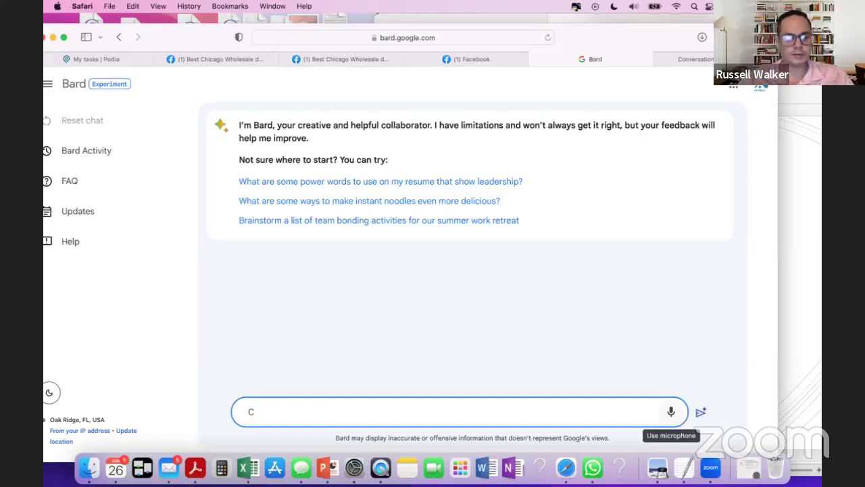
key(BackSpace)
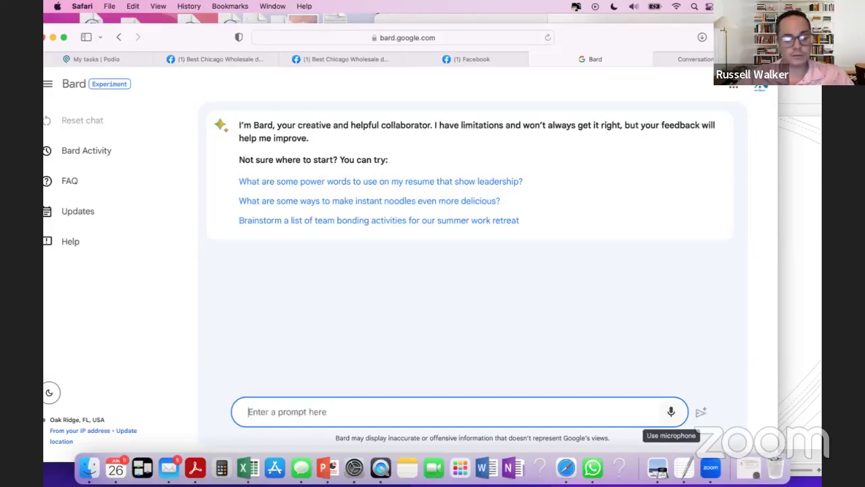
text(Chica)
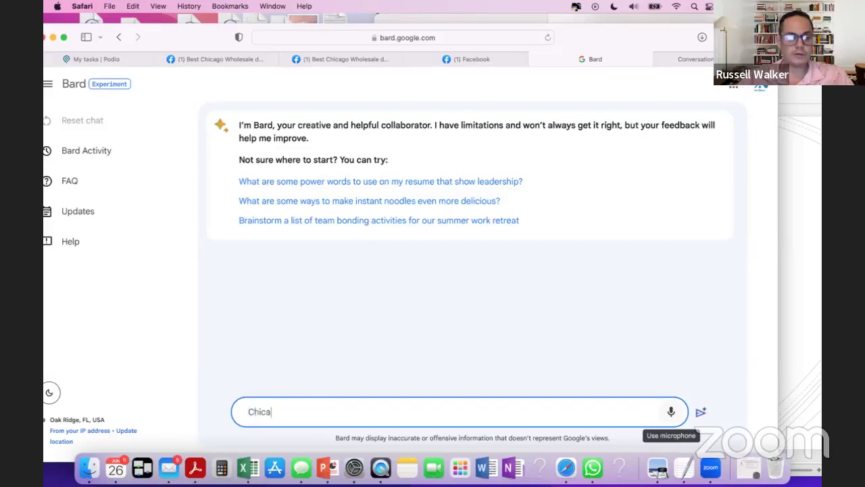
text(go IL )
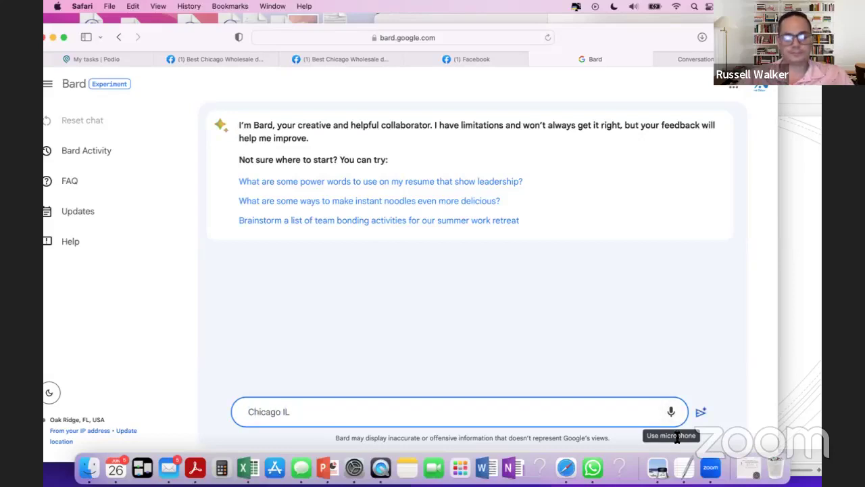
text(where )
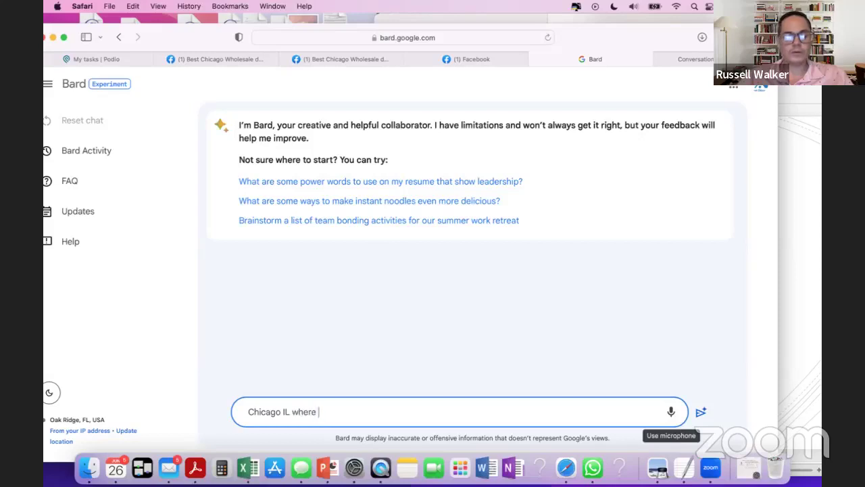
text(are the most )
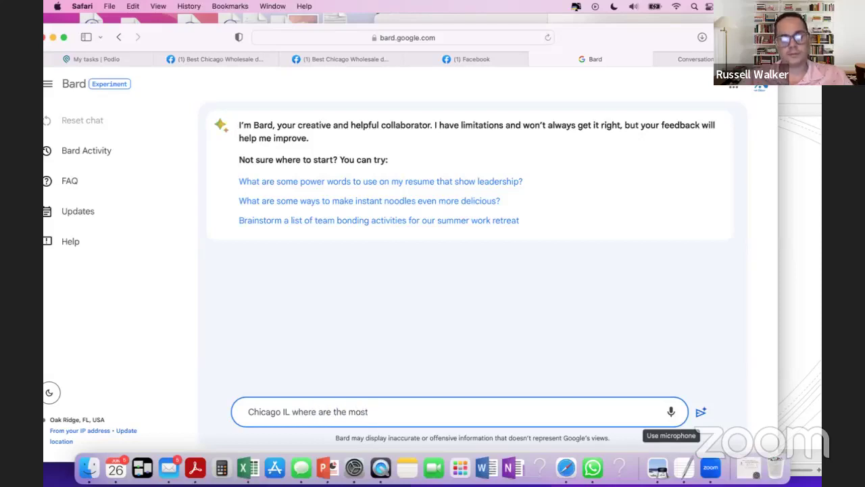
text(in)
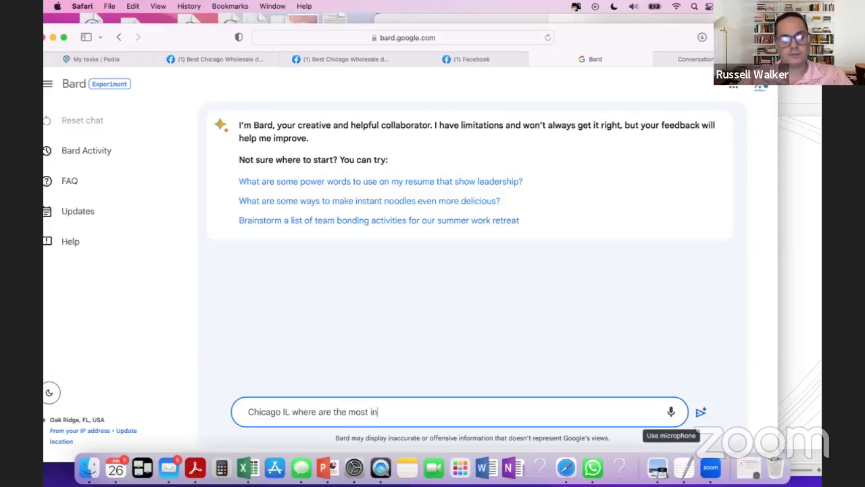
text(vestor)
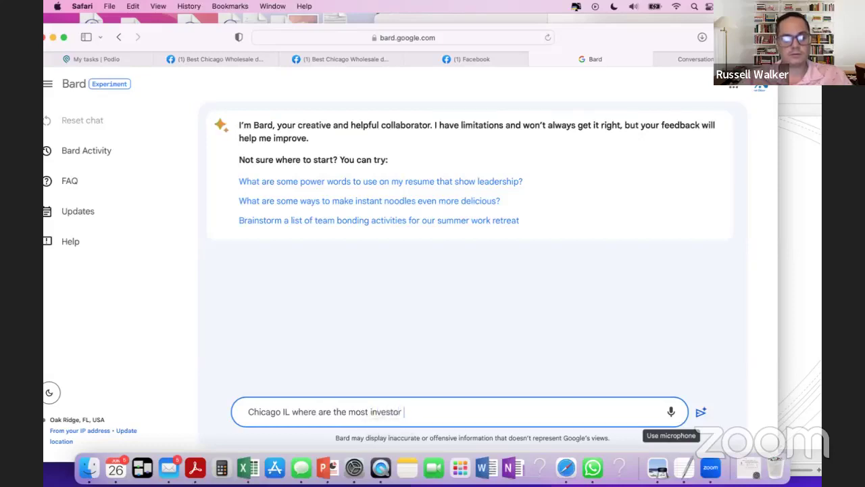
key(BackSpace)
key(BackSpace)
key(BackSpace)
key(BackSpace)
key(BackSpace)
key(BackSpace)
key(BackSpace)
key(BackSpace)
key(BackSpace)
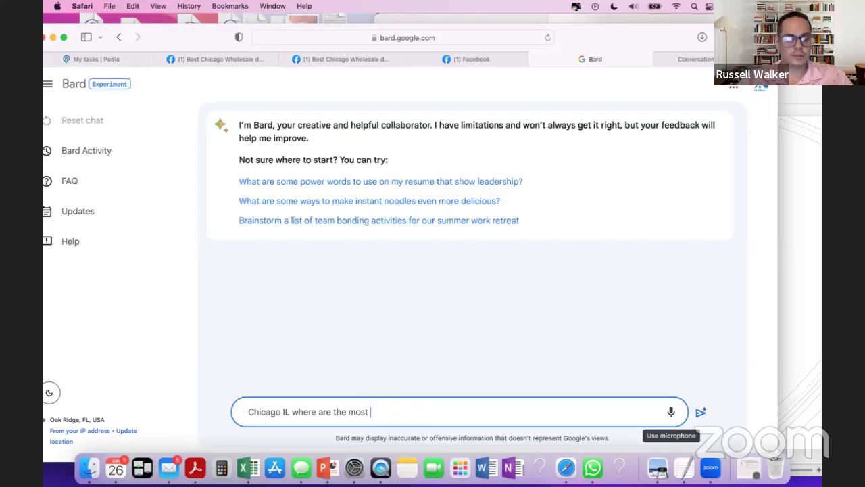
text(cash buyers)
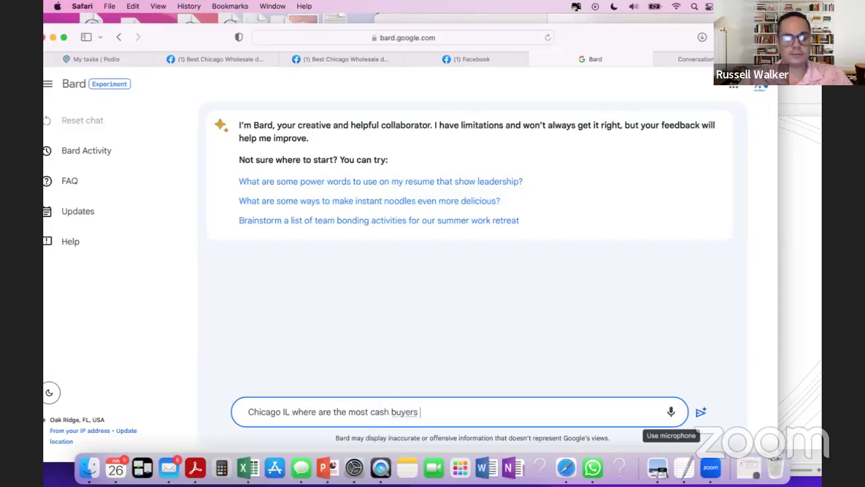
key(BackSpace)
key(BackSpace)
key(BackSpace)
key(BackSpace)
key(BackSpace)
key(BackSpace)
key(BackSpace)
key(BackSpace)
key(BackSpace)
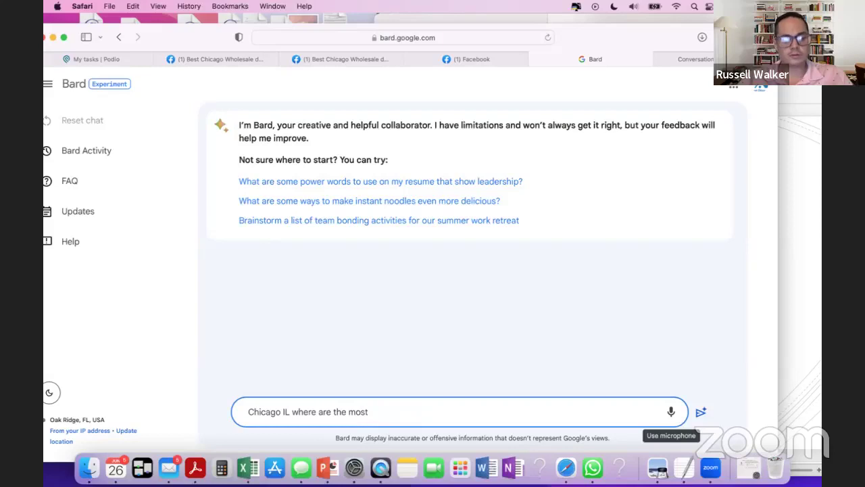
- Complete the prompt with "closings happening by zip code. Give me top 10 zip codes" and submit it
text(closing)
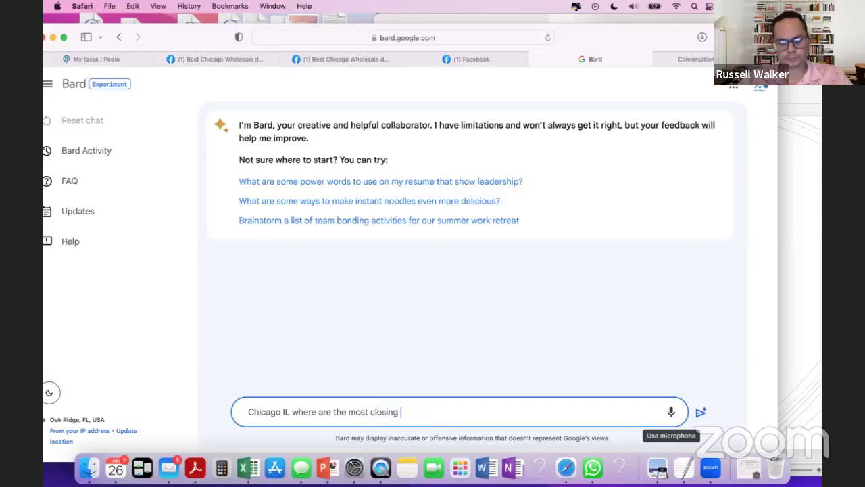
text(s happening by )
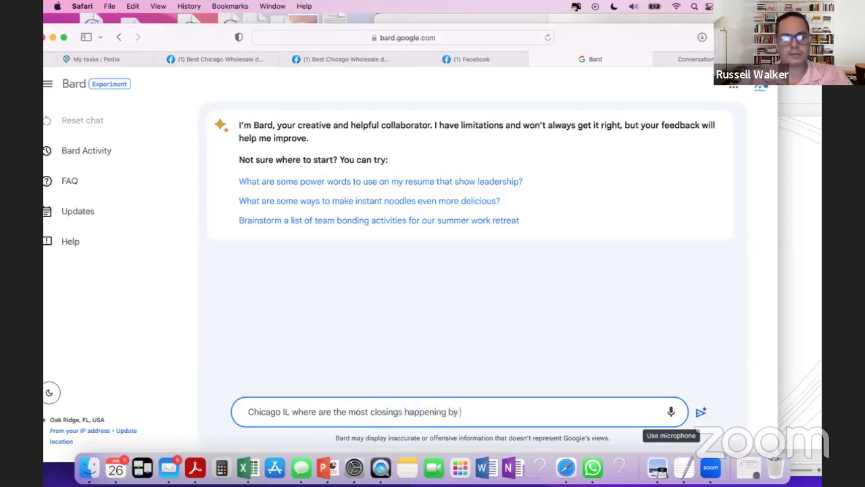
text(zip code.)
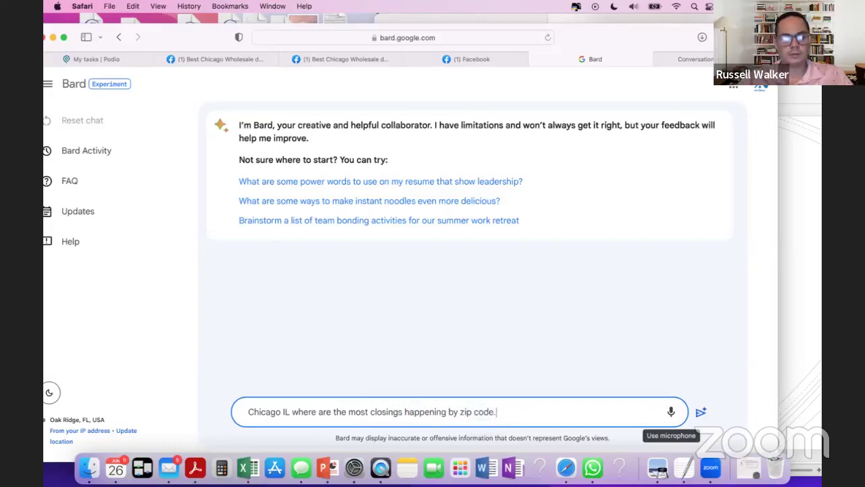
text( Give )
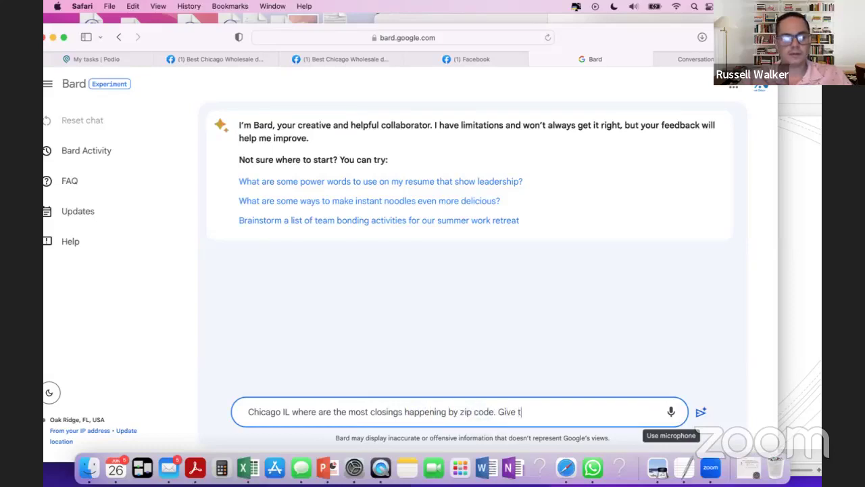
text(me top 10)
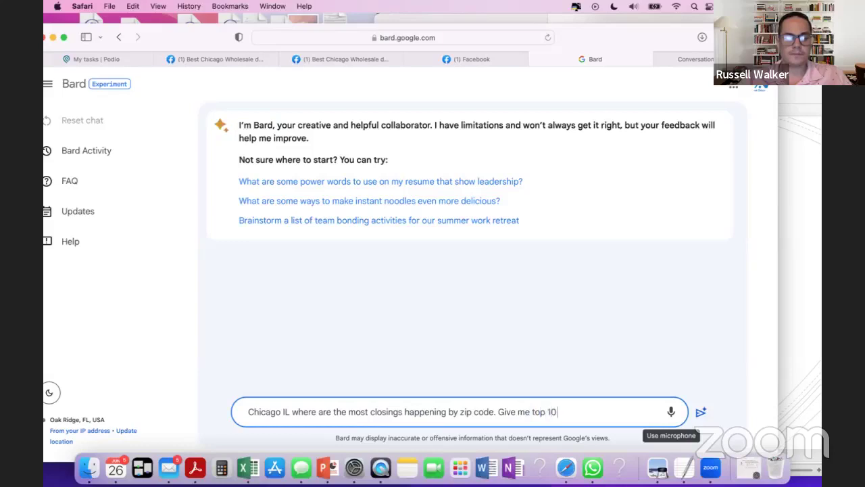
text( zip codes)
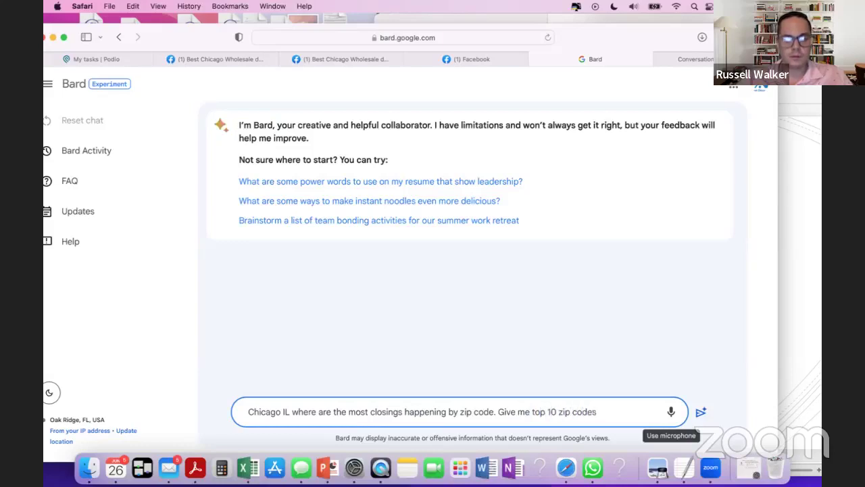
key(Return)
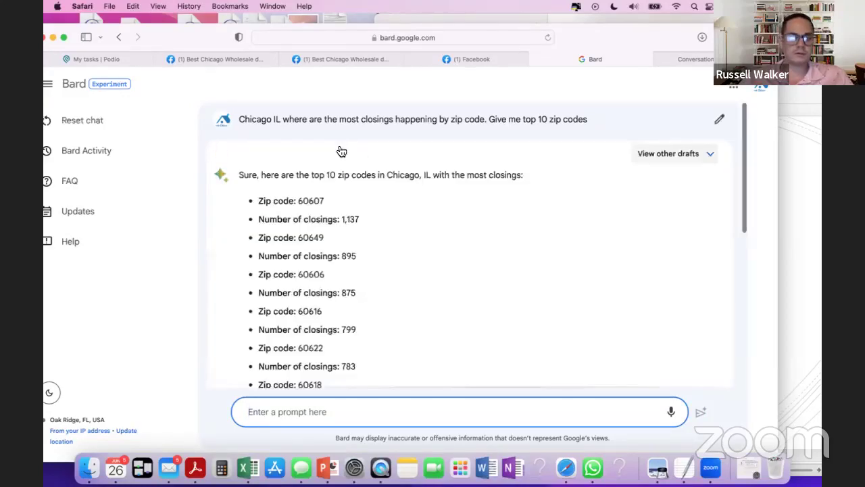
- Review the zip codes and their numbers of closings in Bard's answer
scroll(301, 217, down, 3)
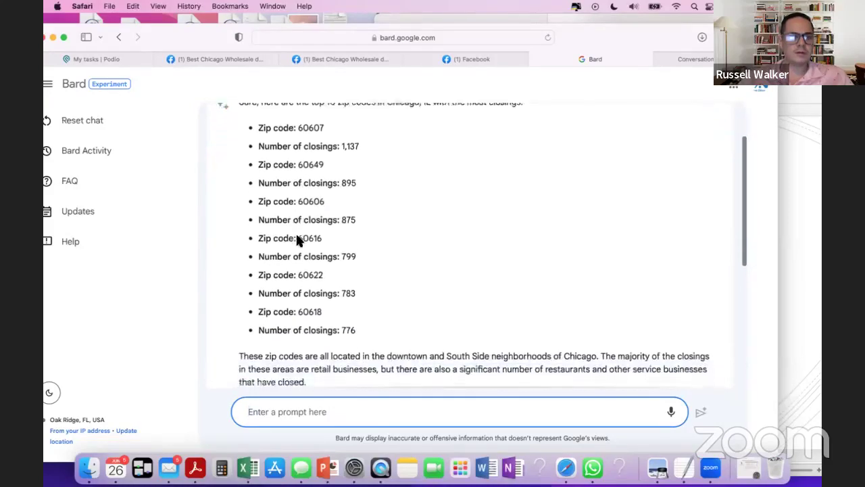
scroll(297, 237, up, 3)
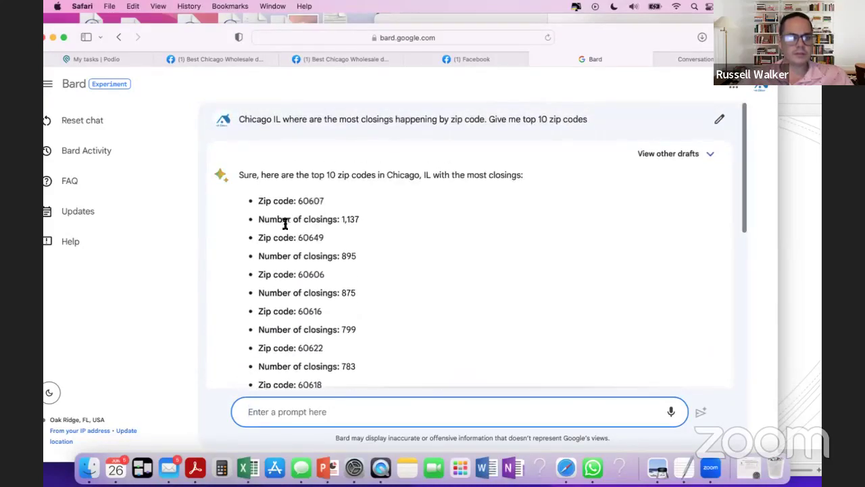
drag(285, 223, 357, 222)
triple_click(357, 222)
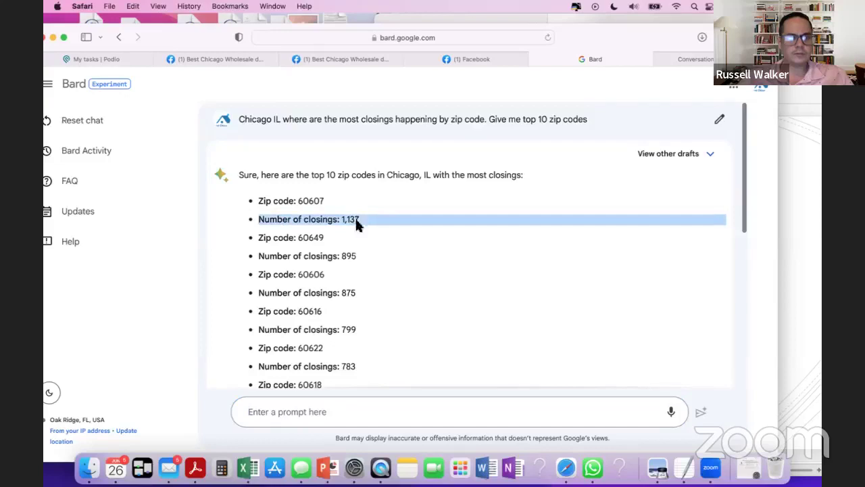
scroll(433, 203, down, 2)
scroll(454, 176, up, 2)
- Copy the submitted Chicago closings question and paste it into the prompt field as a new prompt
click(496, 124)
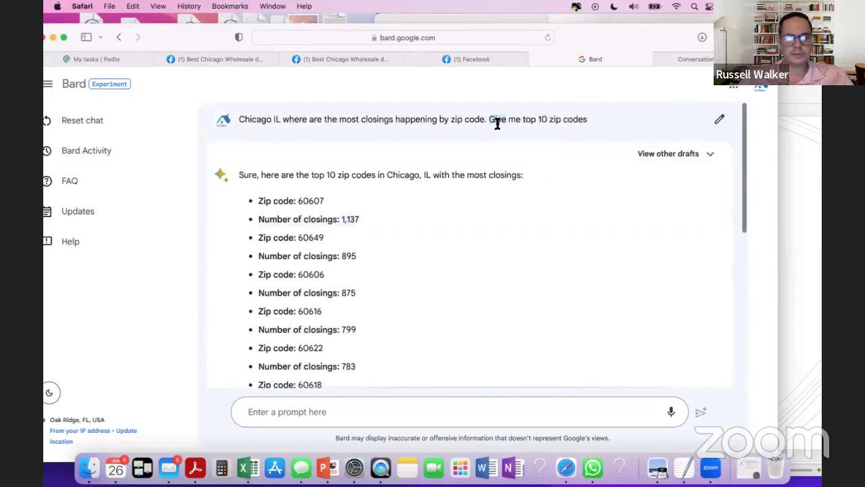
drag(497, 124, 240, 119)
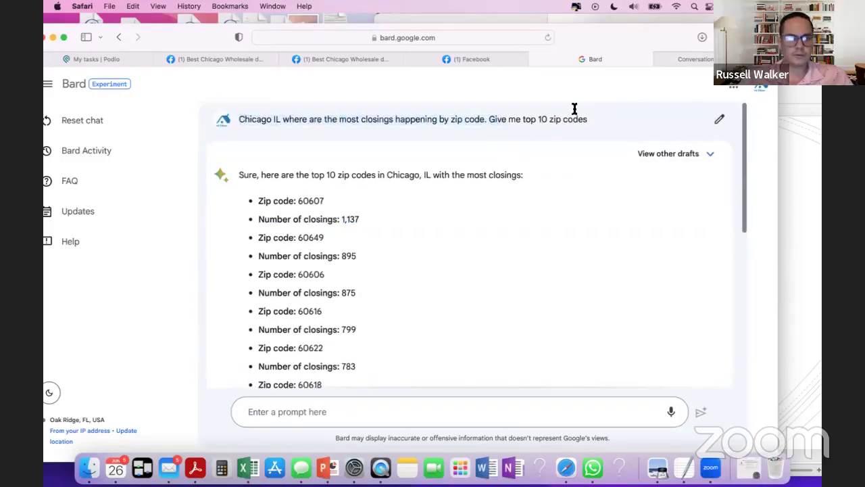
triple_click(585, 119)
key(super+c)
click(383, 407)
key(super+v)
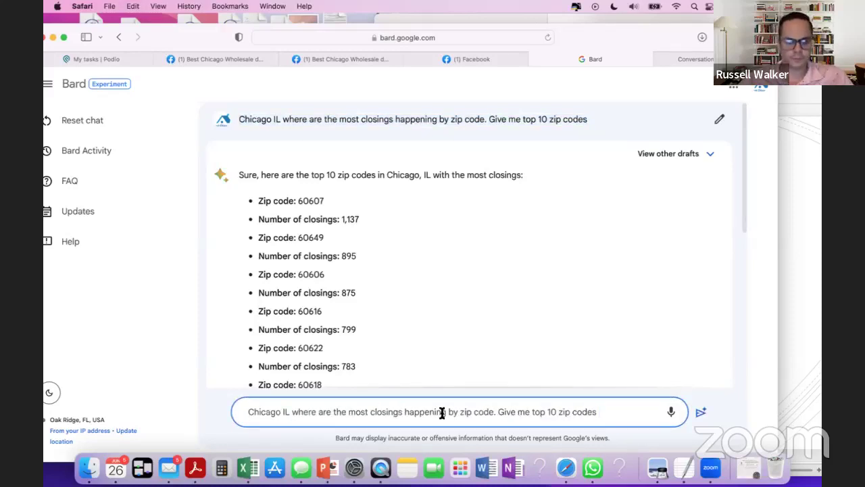
- Insert "real estate" before "closings" in the pasted Chicago prompt, append "in the last 12 months", and submit it
click(369, 412)
text(real et)
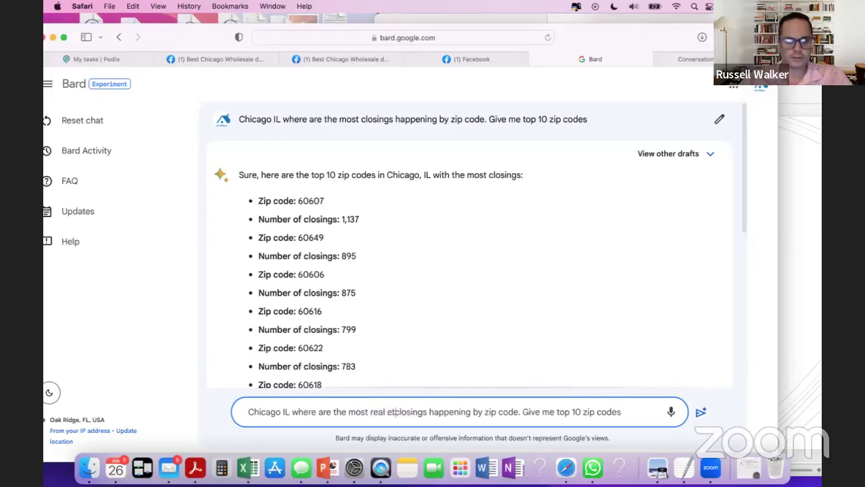
text(state)
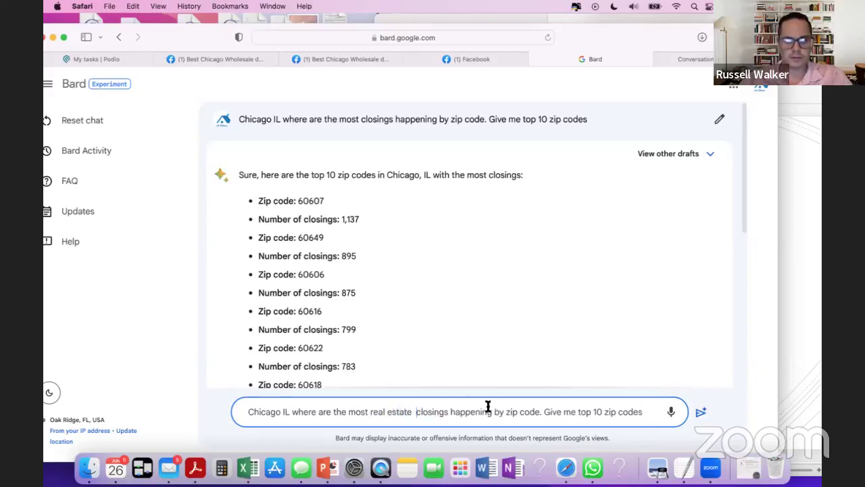
click(651, 411)
text(in the last 12 months)
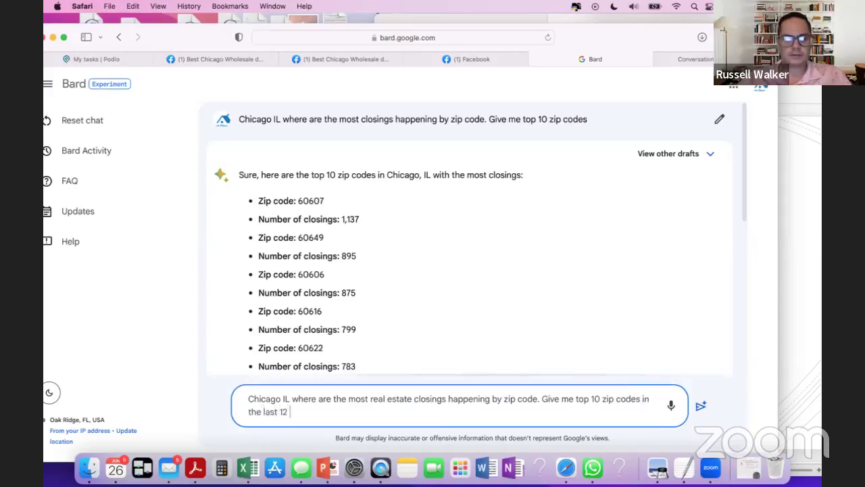
key(Return)
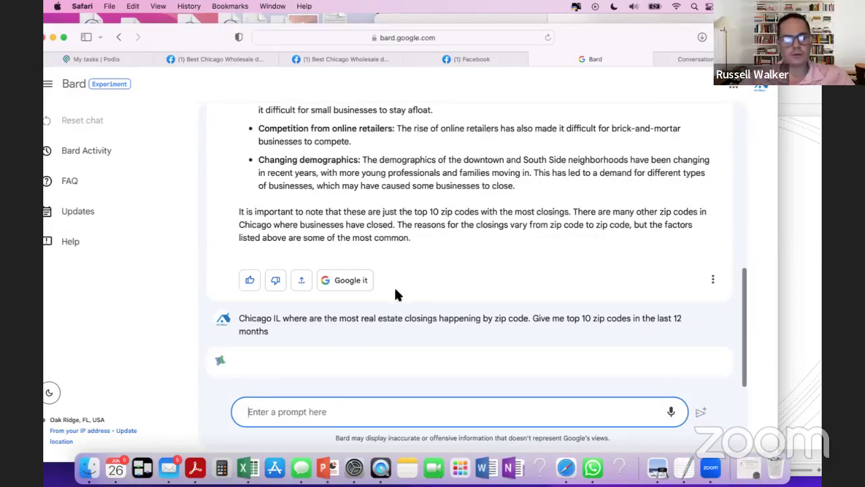
- Review the individual zip codes and closing counts in Bard's answer about Chicago real estate closings
scroll(395, 291, down, 5)
scroll(397, 295, up, 1)
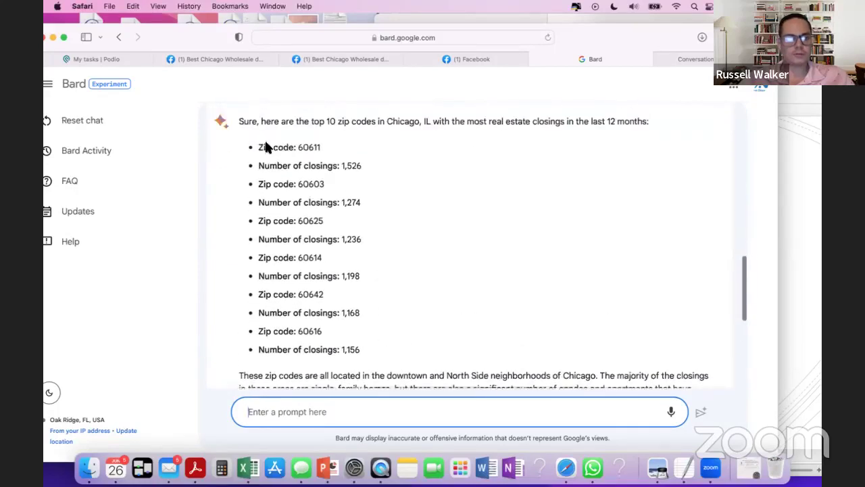
drag(280, 148, 347, 223)
click(312, 192)
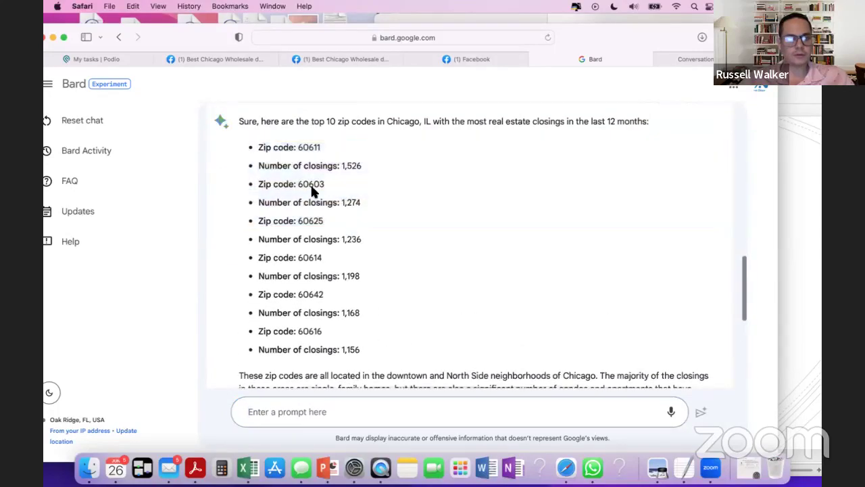
drag(321, 147, 304, 147)
click(305, 147)
triple_click(309, 147)
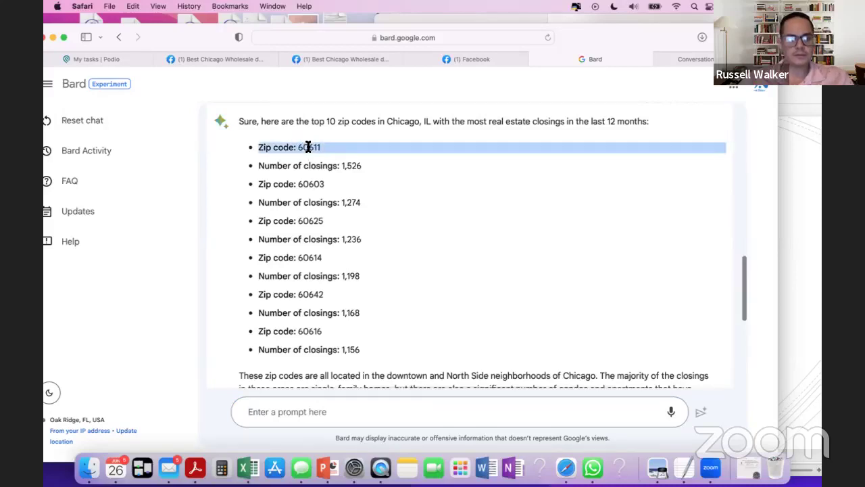
double_click(310, 184)
double_click(313, 220)
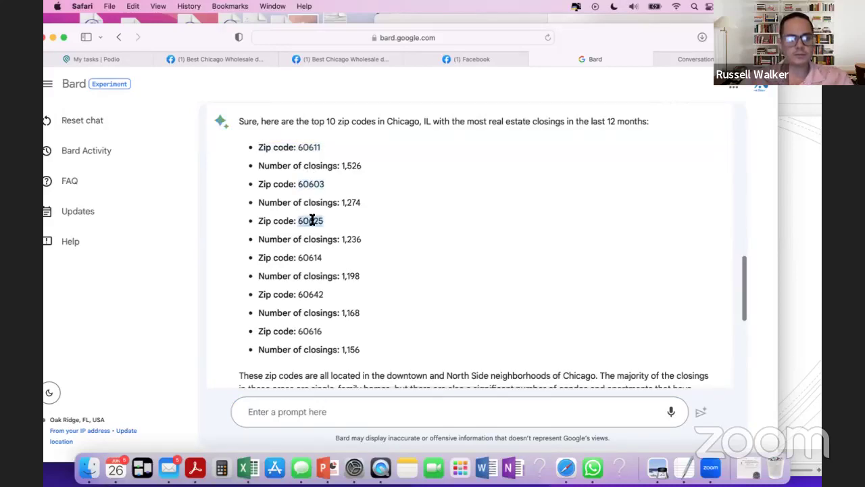
double_click(313, 257)
drag(359, 349, 353, 325)
click(353, 361)
- Read the paragraphs below the Chicago list about the neighborhoods and possible reasons for the high number of closings
scroll(353, 363, down, 3)
scroll(353, 360, up, 1)
click(354, 326)
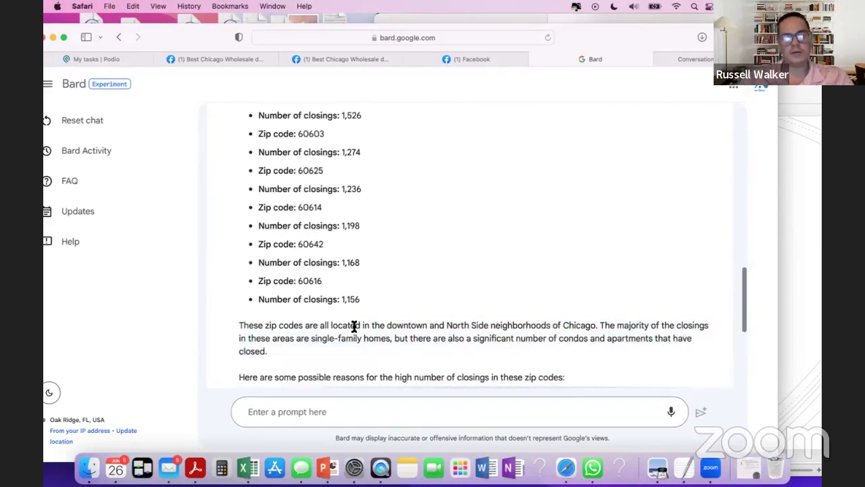
scroll(354, 305, down, 2)
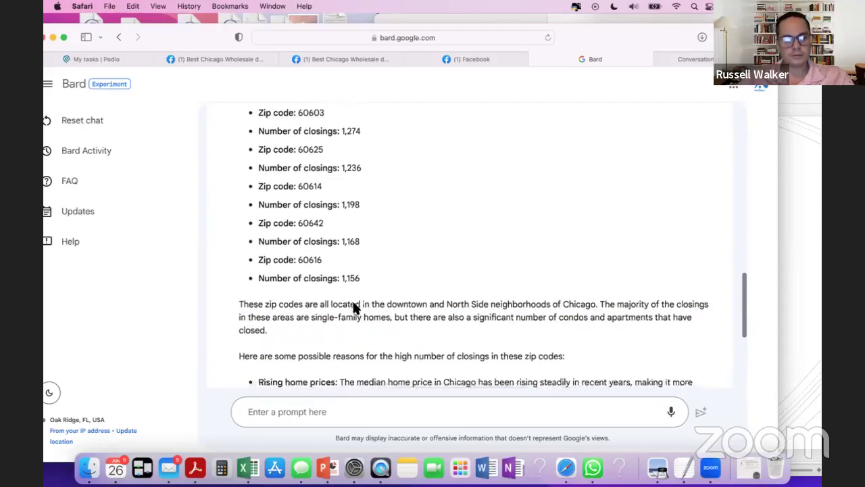
scroll(356, 298, down, 3)
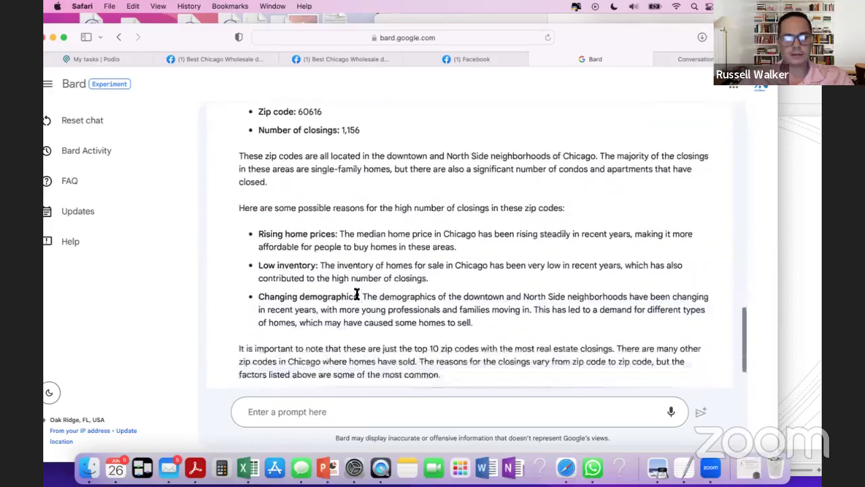
scroll(357, 294, up, 5)
drag(373, 371, 352, 315)
click(348, 277)
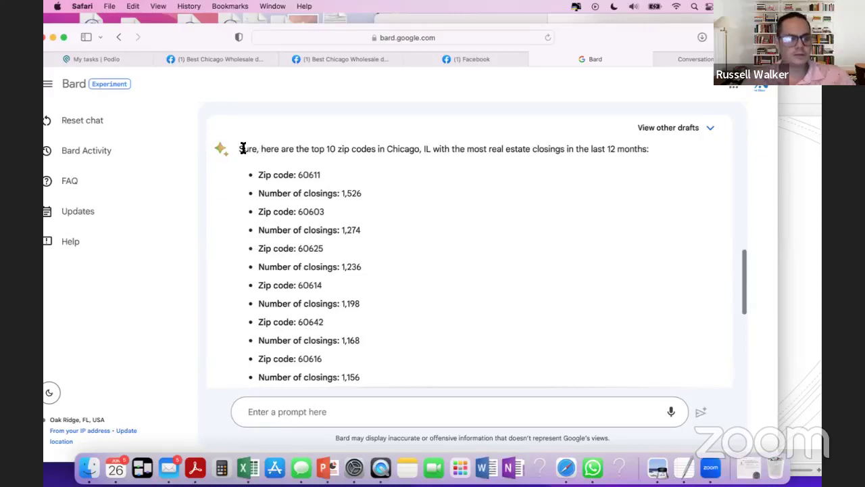
- Go over the Chicago answer again, from its opening sentence to the last number of closings in the list
drag(237, 149, 272, 284)
click(382, 361)
scroll(371, 355, down, 1)
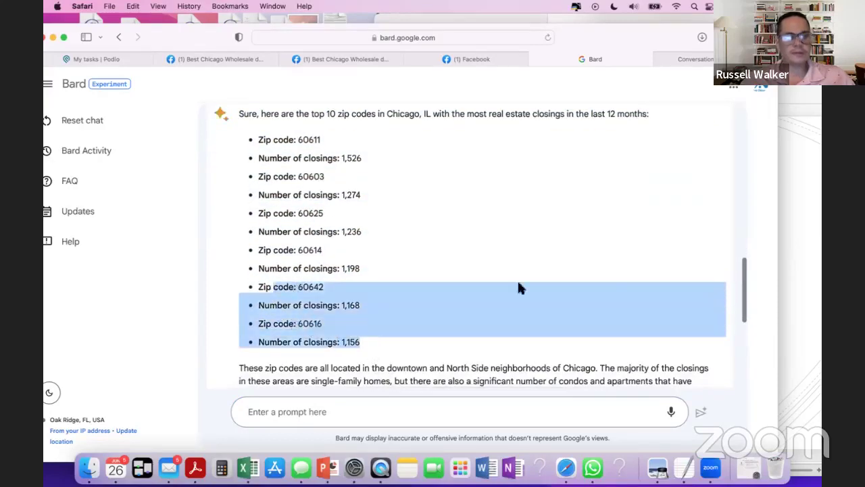
click(460, 260)
scroll(456, 262, down, 2)
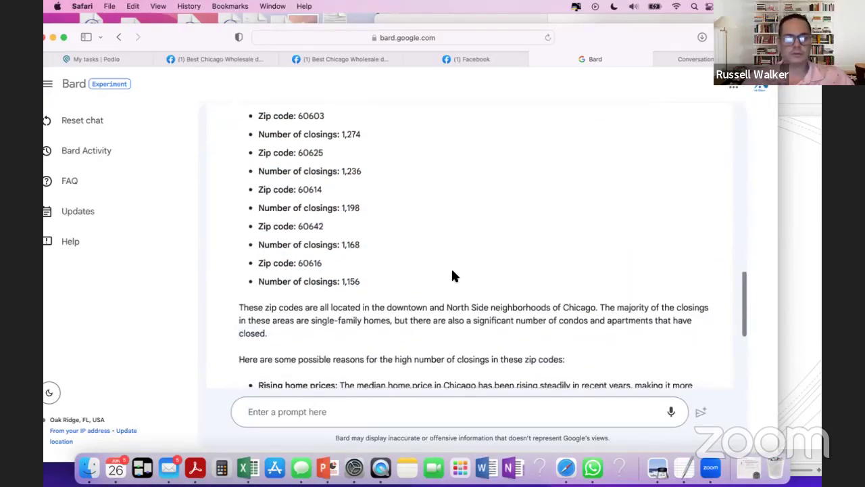
scroll(452, 271, down, 1)
scroll(310, 252, up, 3)
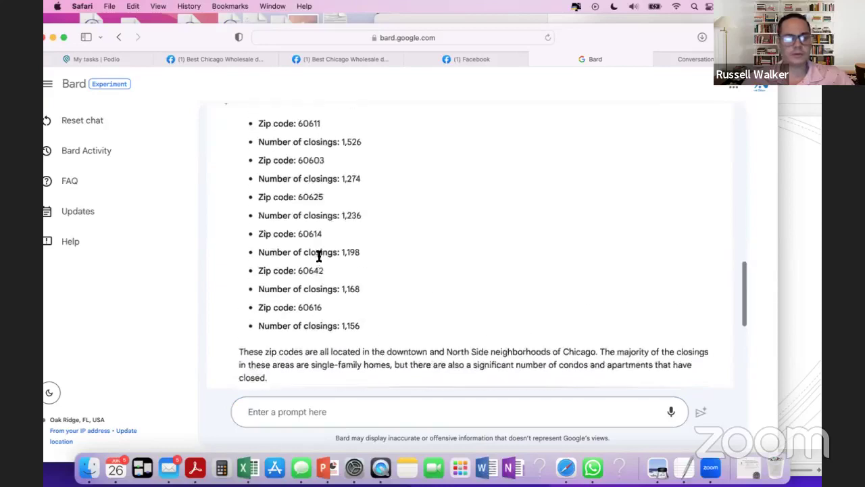
drag(240, 117, 371, 348)
click(369, 344)
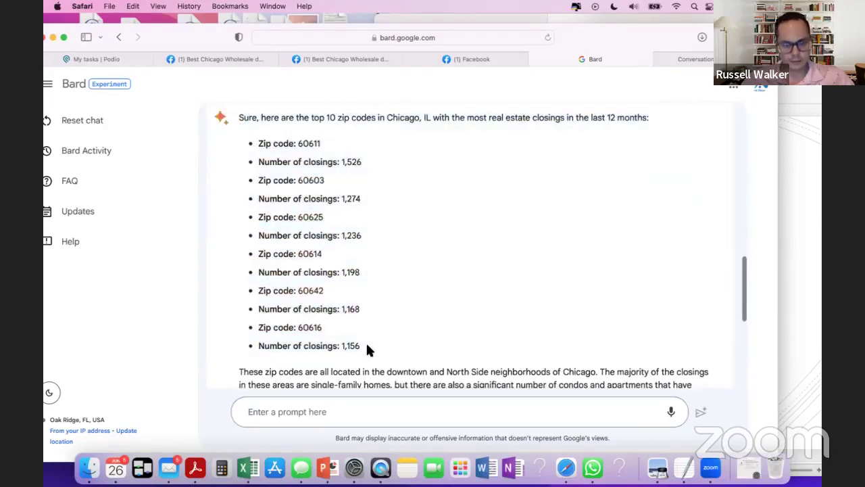
- Copy the opening sentence of Bard's Chicago answer and paste it into the prompt field
triple_click(373, 118)
key(super+c)
click(337, 411)
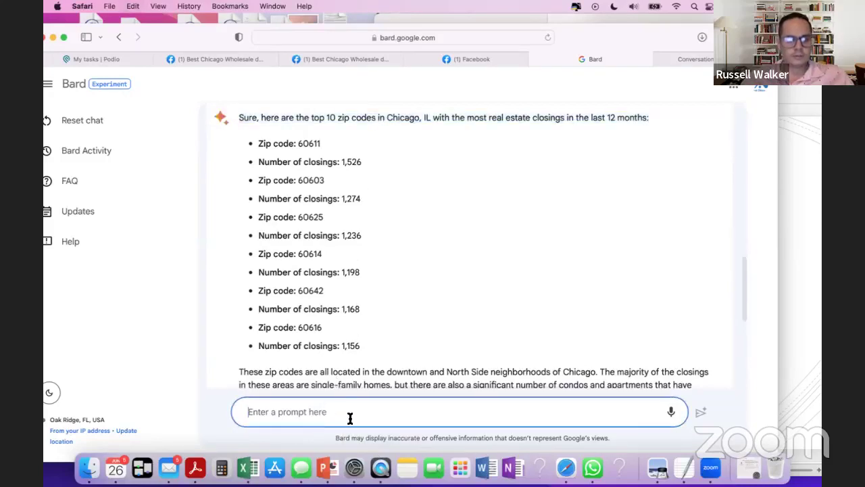
key(super+v)
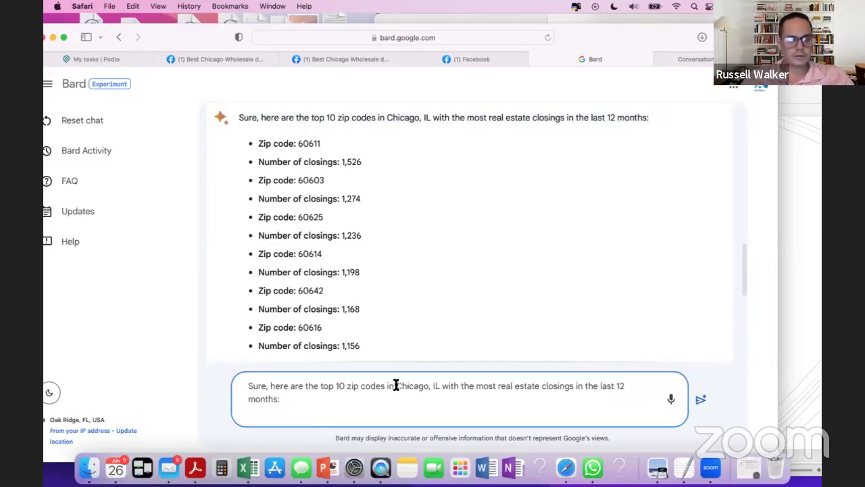
- Replace "Chicago, IL" with "Orlando Florida" in the pasted prompt and submit it
drag(396, 386, 440, 385)
text(Orl)
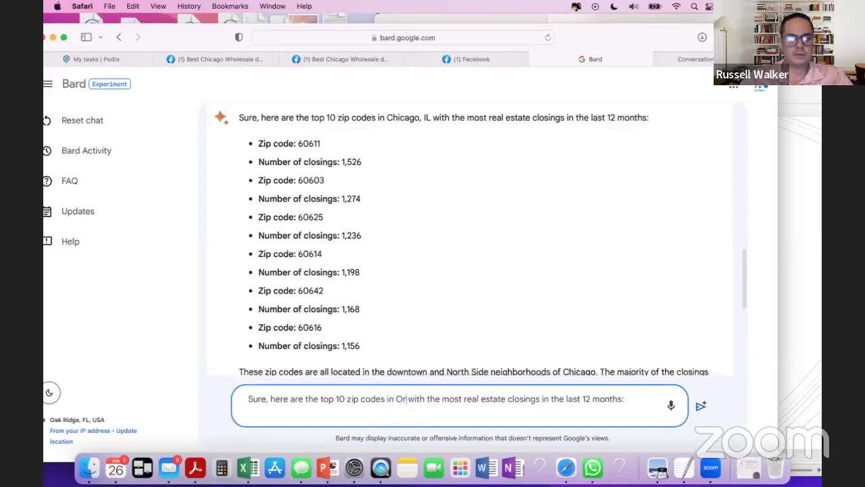
text(ando Florida)
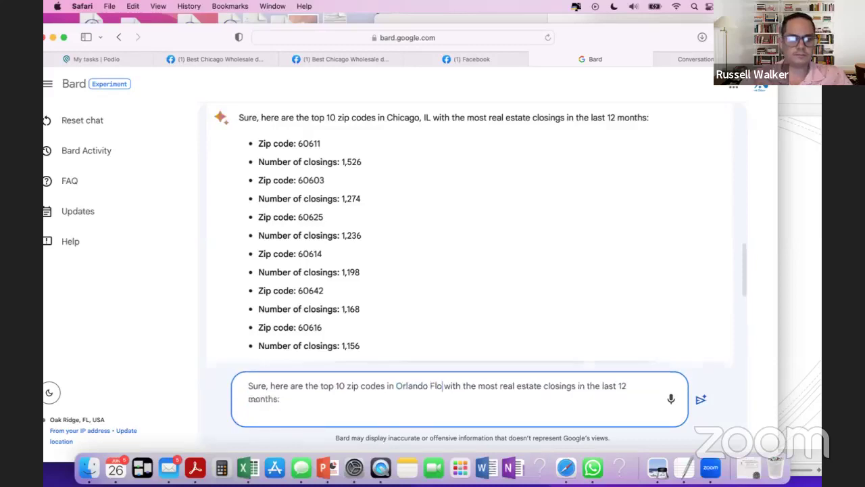
key(Return)
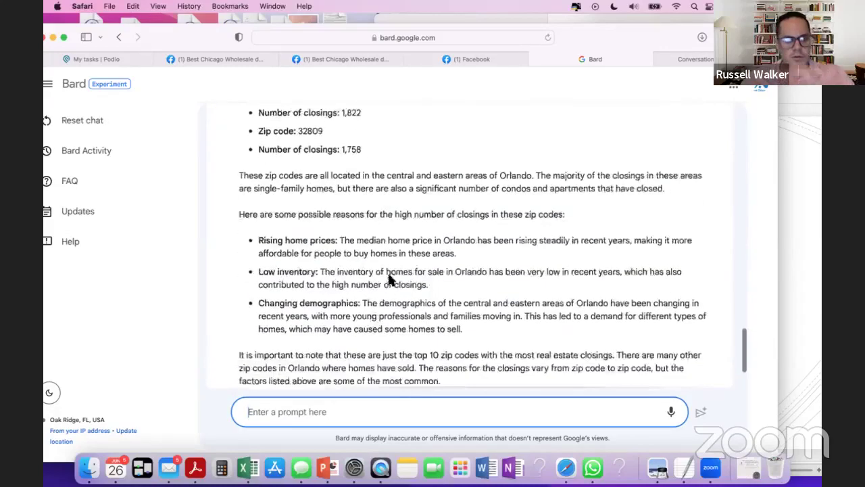
- Review the zip codes and numbers of closings in Bard's answer for Orlando, Florida
scroll(336, 271, up, 5)
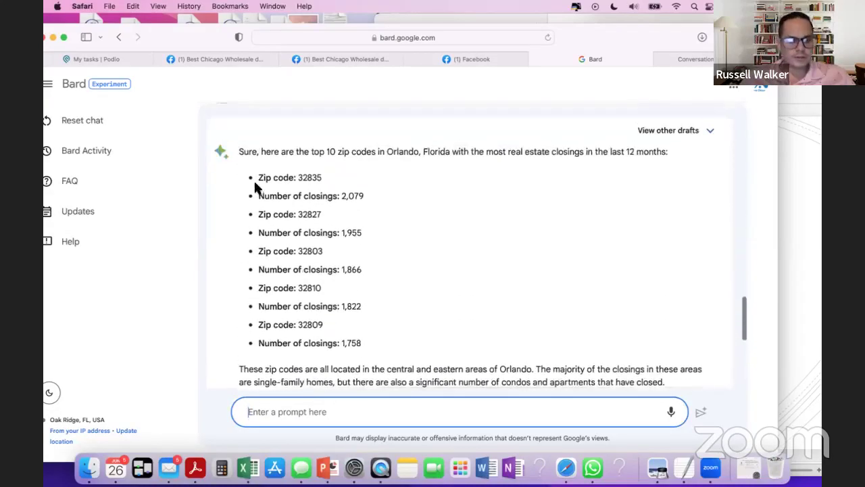
drag(257, 176, 338, 290)
click(369, 337)
drag(368, 338, 294, 236)
click(672, 295)
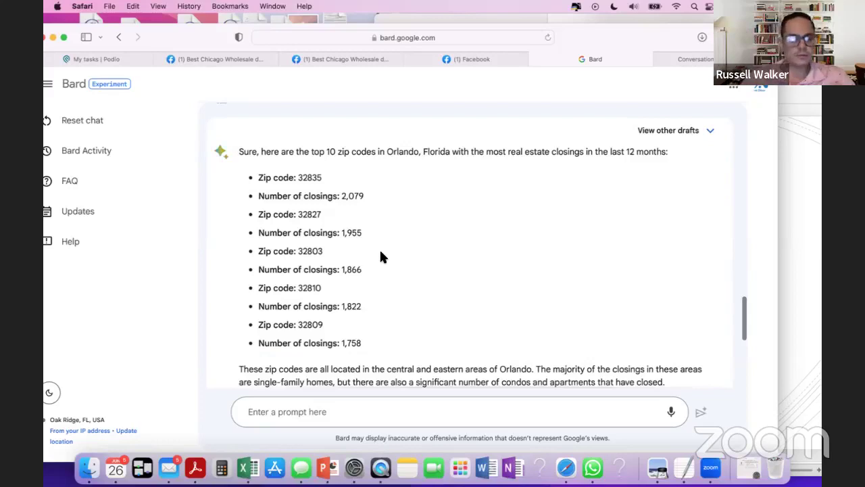
- Switch briefly to the "How to use AI" slide in PowerPoint, and return to Bard's prompt field in Safari with its window fully in view
click(795, 280)
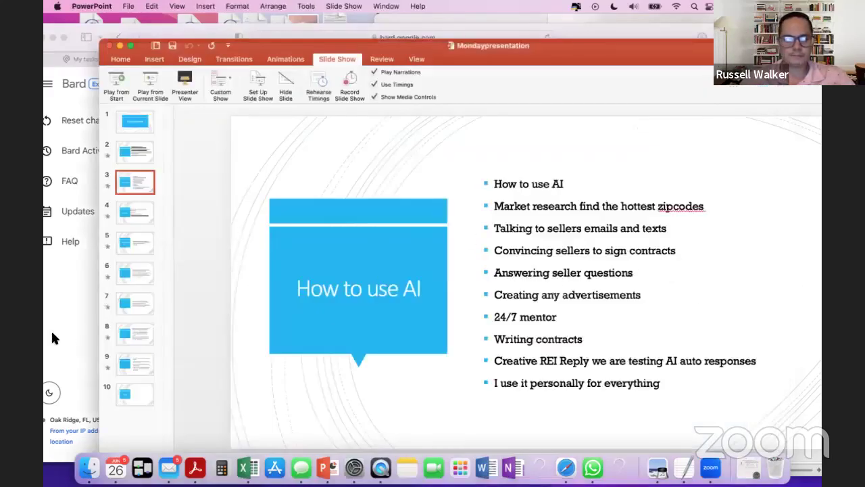
click(54, 338)
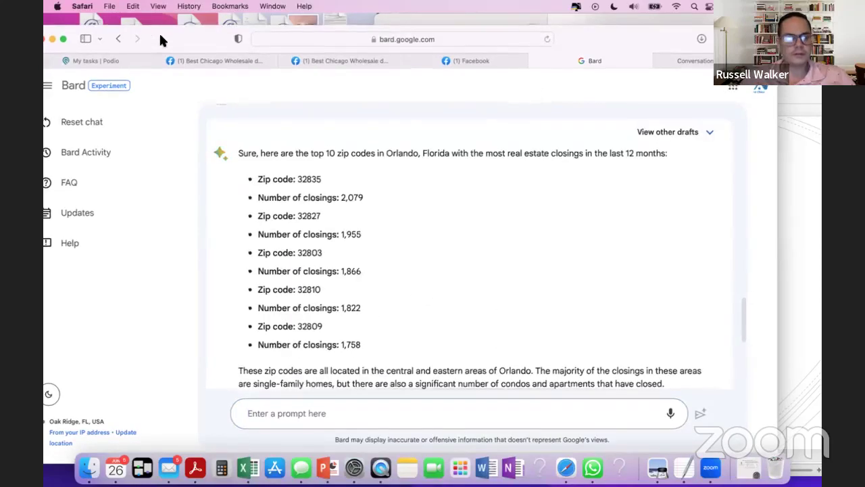
drag(160, 34, 158, 45)
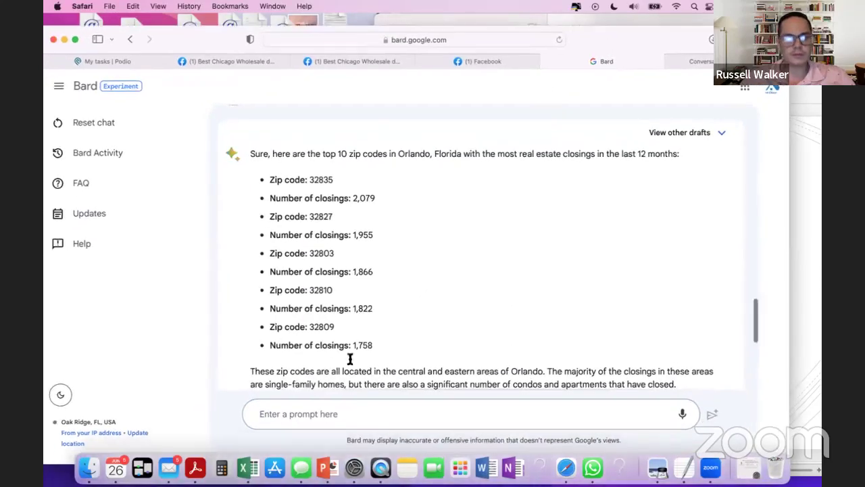
click(346, 408)
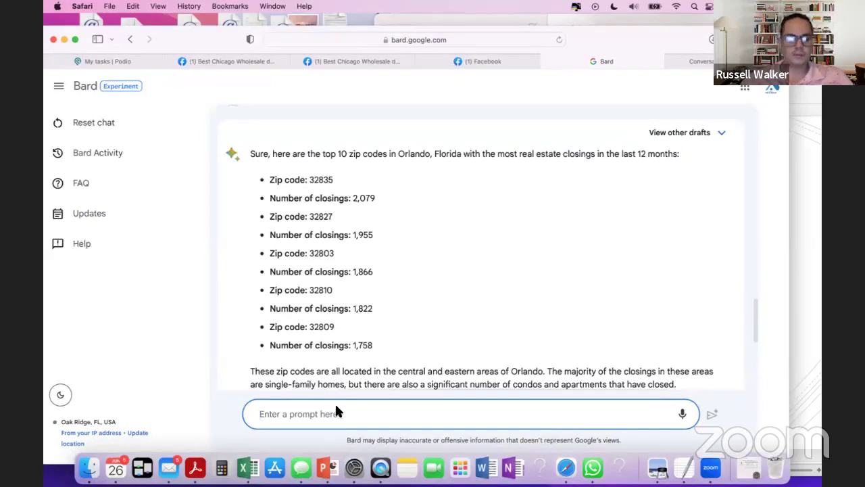